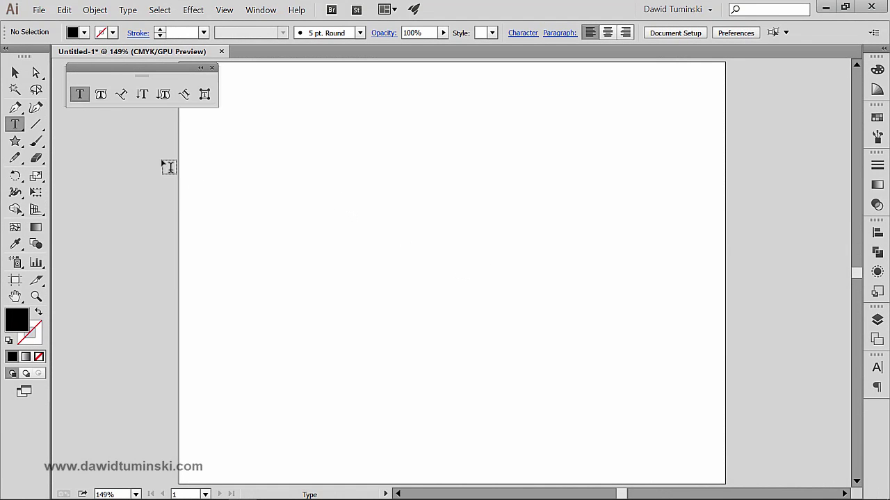
# Step: Pick the Type on a Path tool, then switch to the Rectangle tool (M)
pyautogui.click(122, 95)
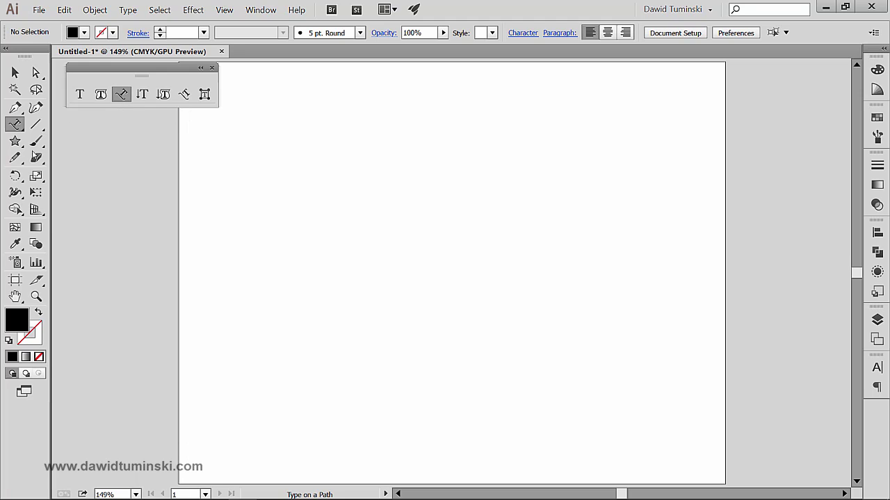
pyautogui.click(15, 142)
pyautogui.press('m')
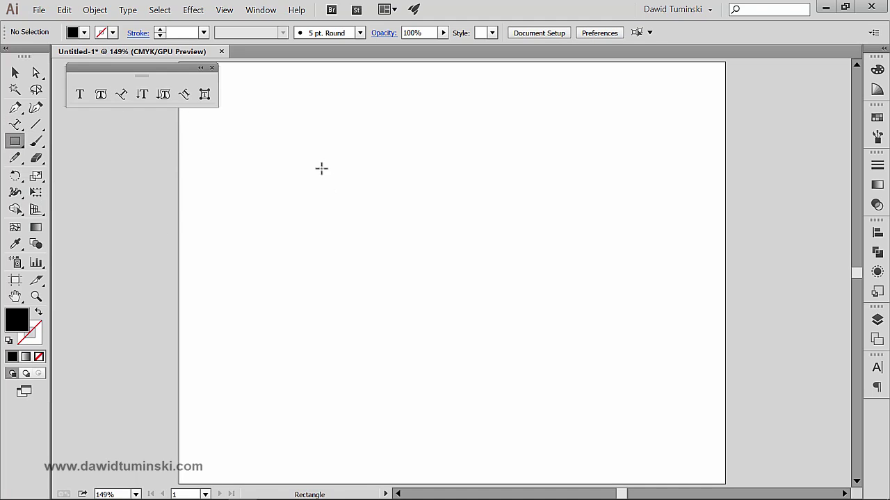
# Step: Draw a rectangle in the upper middle of the artboard with no fill and a black outline
pyautogui.moveTo(321, 168)
pyautogui.mouseDown()
pyautogui.moveTo(574, 299)
pyautogui.moveTo(546, 319)
pyautogui.moveTo(556, 321)
pyautogui.mouseUp()
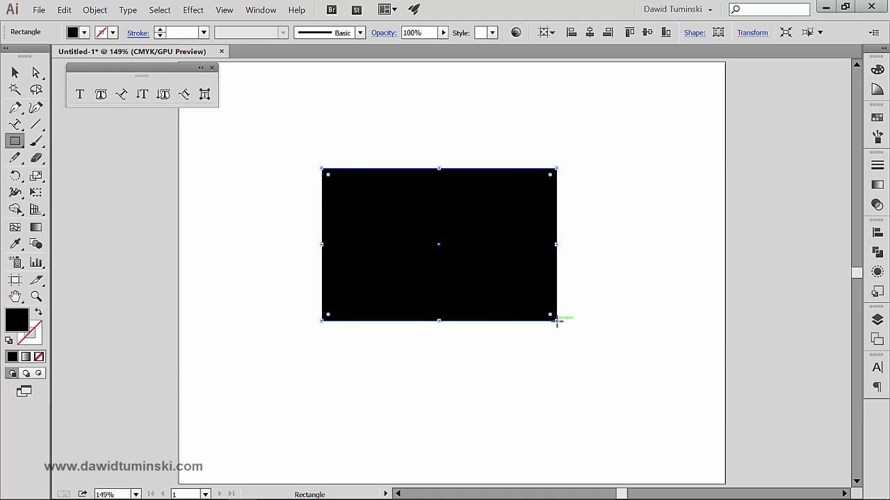
pyautogui.hotkey('shift', 'x')
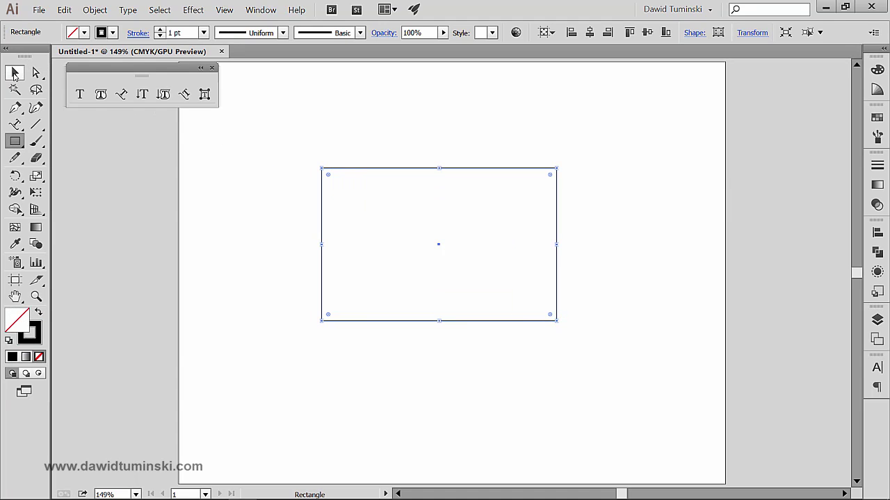
pyautogui.click(14, 73)
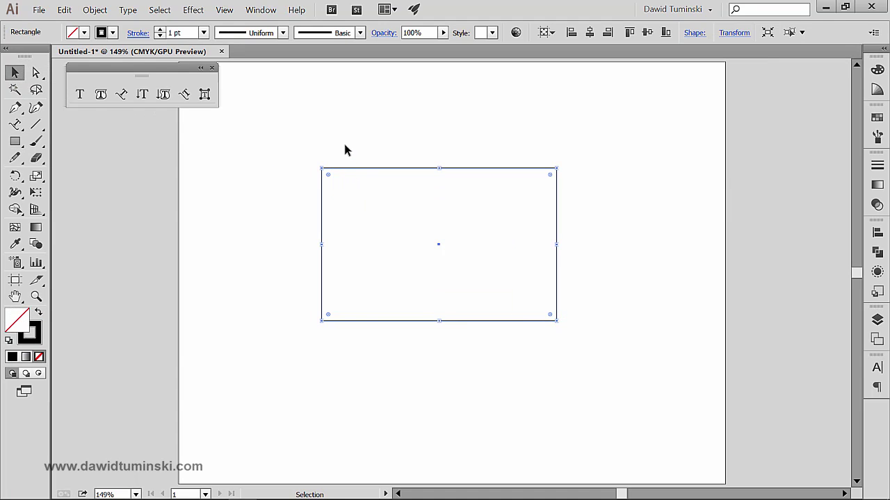
# Step: Type 'Typogaphy tools inside Illustraor CC' along the rectangle's top edge, then deselect it
pyautogui.click(121, 96)
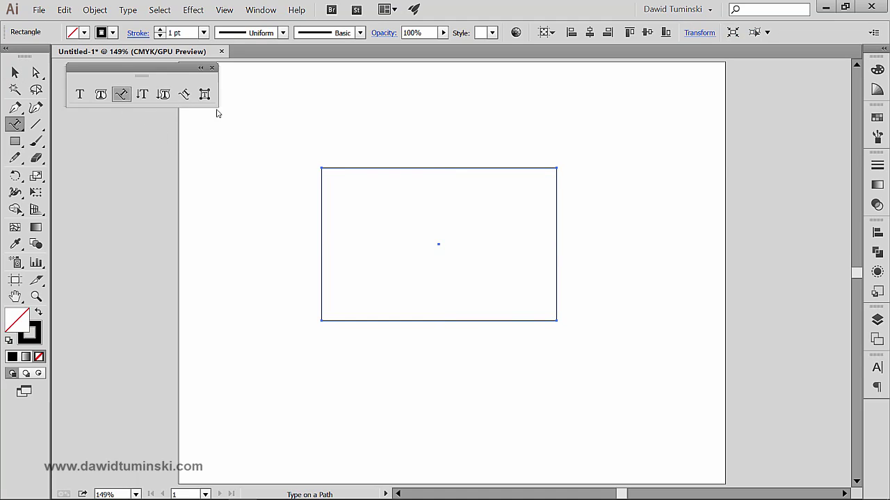
pyautogui.click(332, 167)
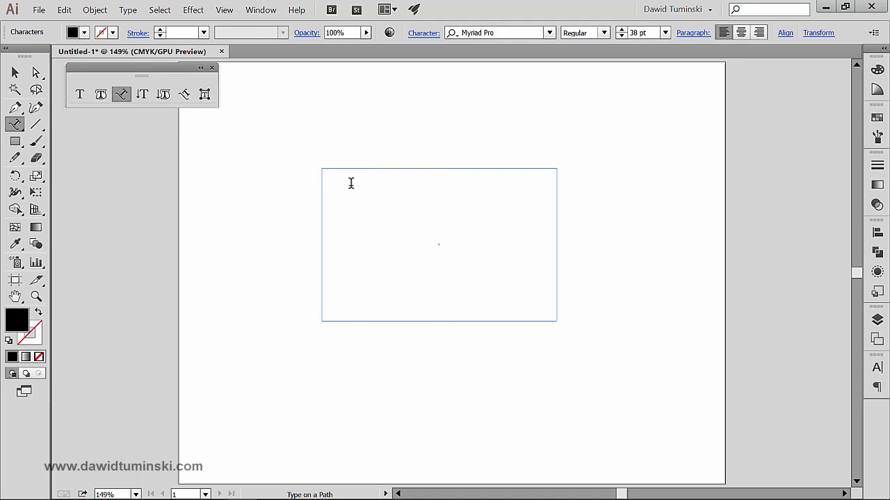
pyautogui.write('Typo')
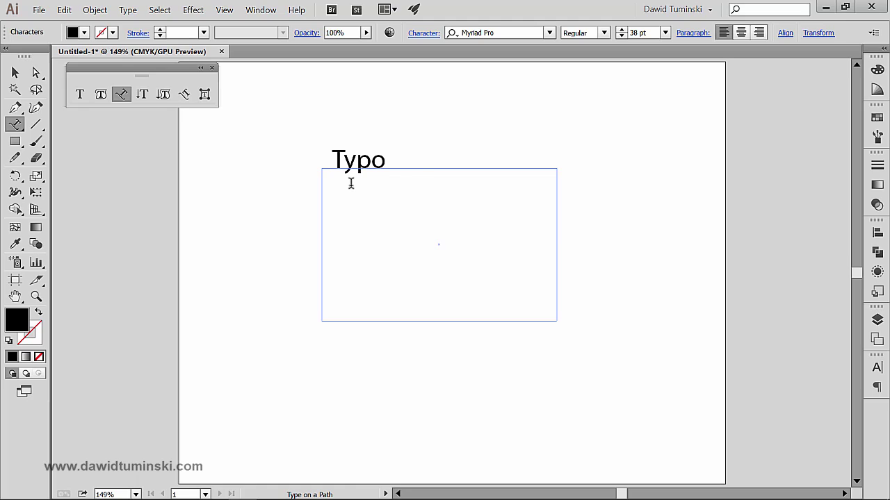
pyautogui.write('gaphy too')
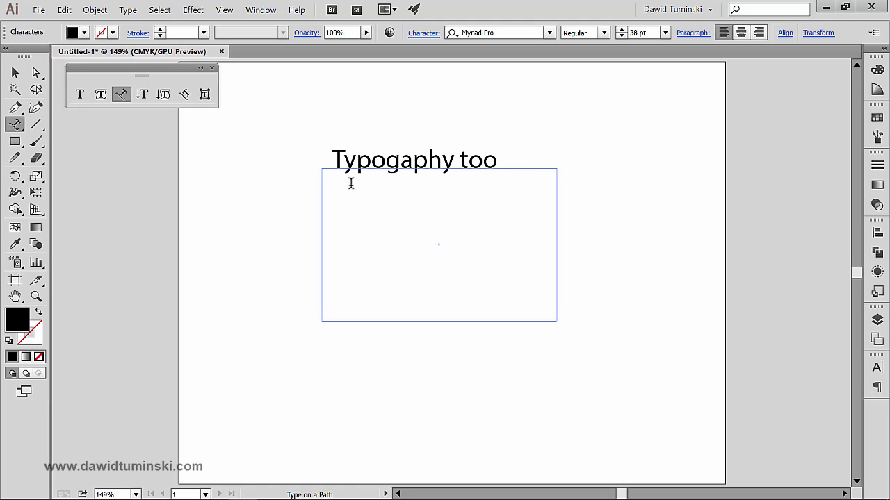
pyautogui.write('ls insi')
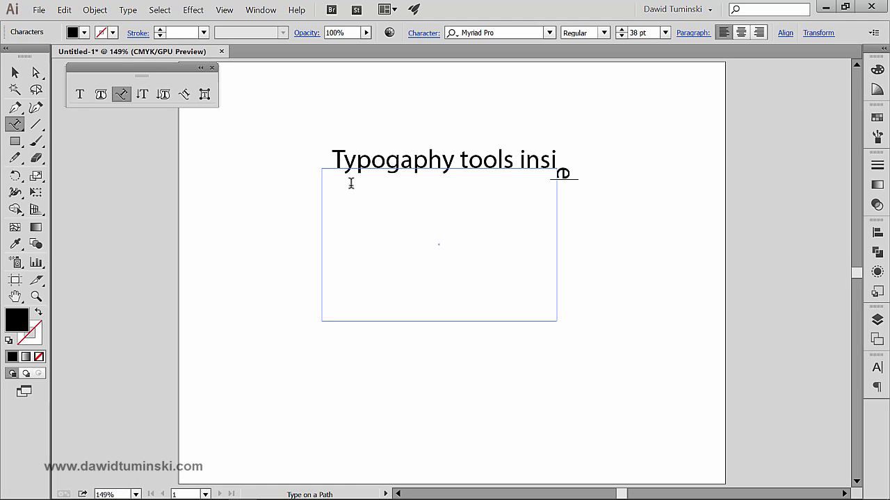
pyautogui.write('de Ill')
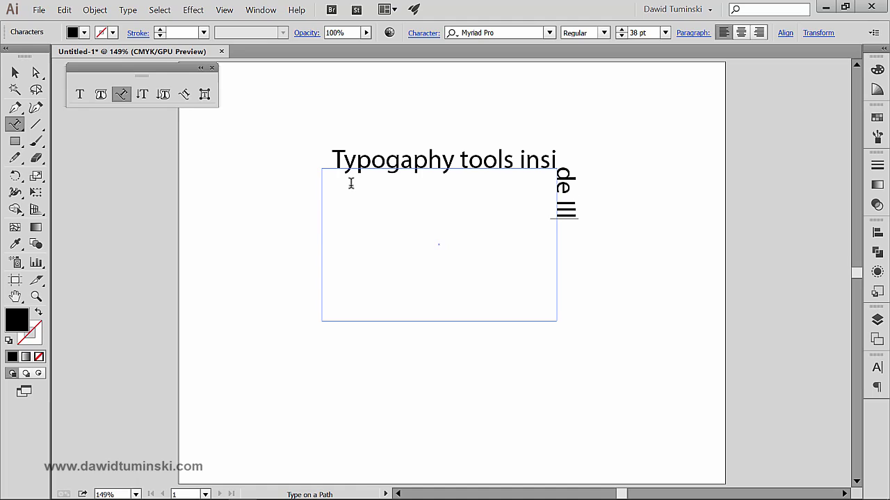
pyautogui.write('ustraor CC')
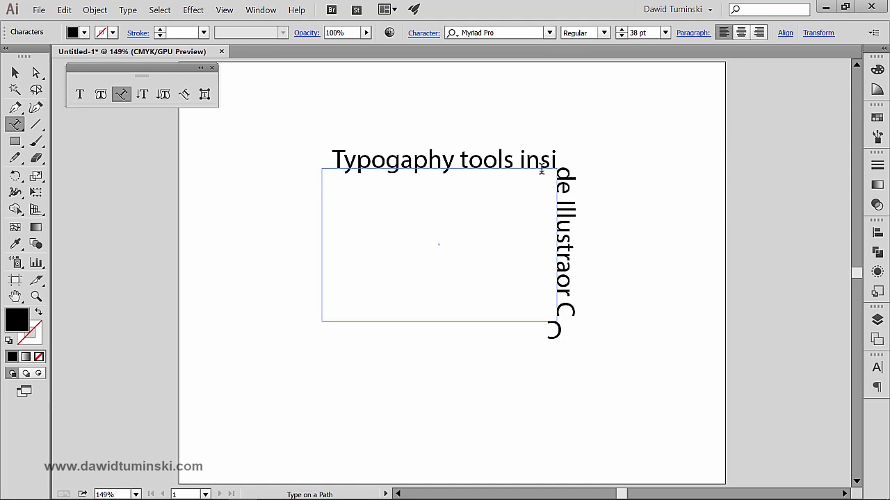
pyautogui.press('ctrl')
pyautogui.keyDown('ctrl'); pyautogui.click(506, 123); pyautogui.keyUp('ctrl')
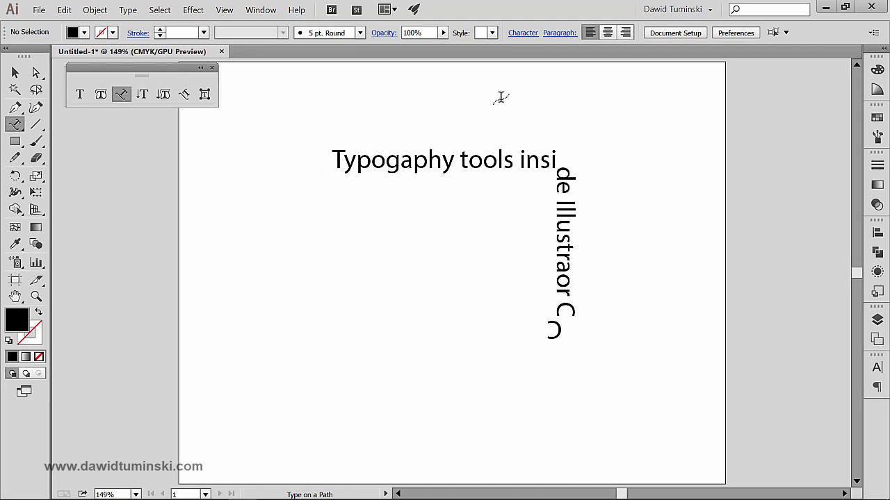
pyautogui.press('ctrl')
# Step: Drag the path text's start bracket right so the text wraps down the rectangle's side
pyautogui.keyDown('ctrl'); pyautogui.click(495, 158); pyautogui.keyUp('ctrl')
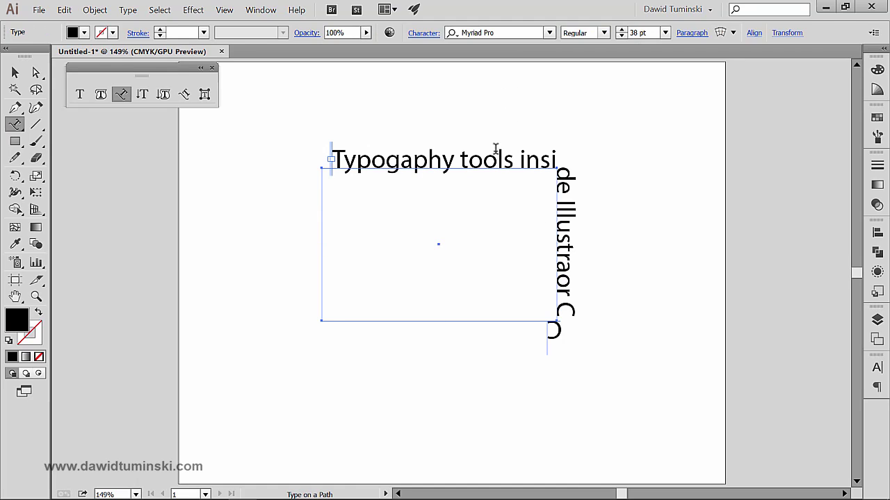
pyautogui.click(36, 72)
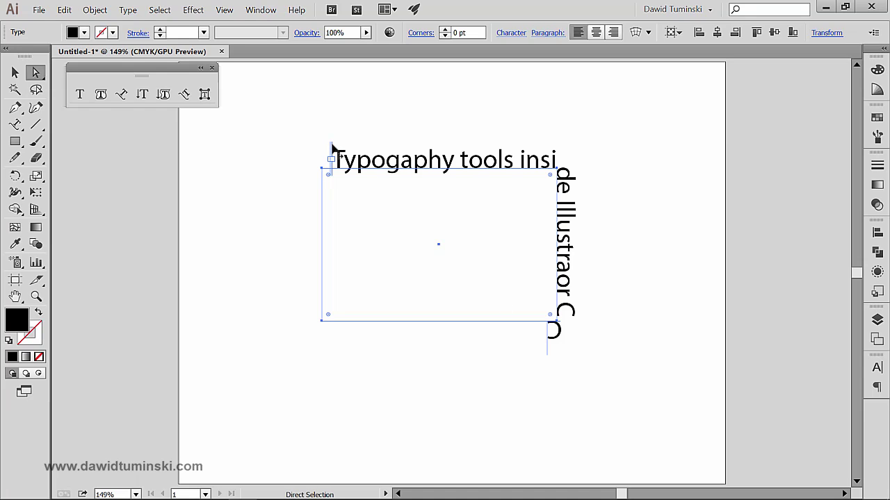
pyautogui.moveTo(332, 146); pyautogui.dragTo(409, 166)
pyautogui.moveTo(331, 162); pyautogui.dragTo(463, 341)
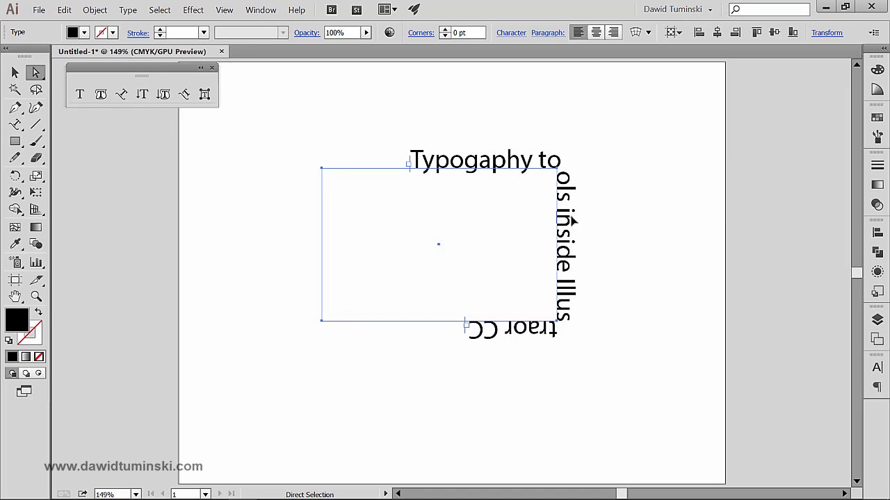
# Step: Slide the path text to start on the rectangle's left edge, running across the top and down the right
pyautogui.moveTo(571, 220); pyautogui.dragTo(464, 145)
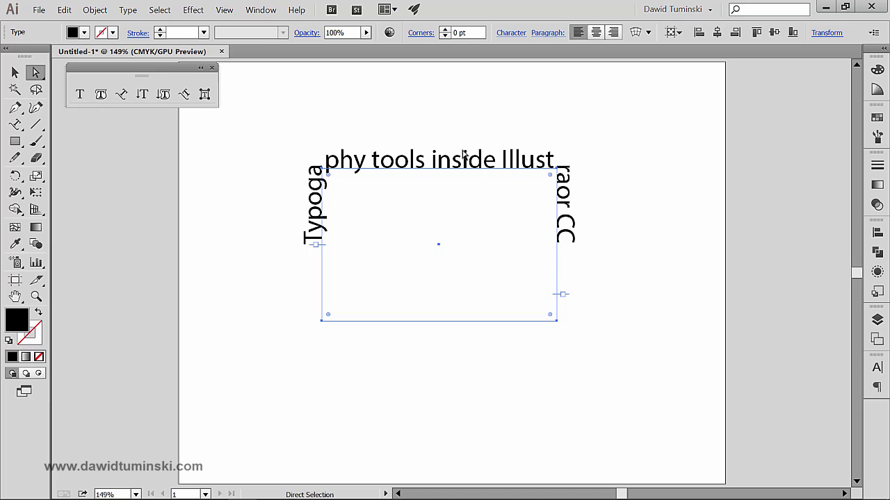
pyautogui.moveTo(466, 159); pyautogui.dragTo(455, 123)
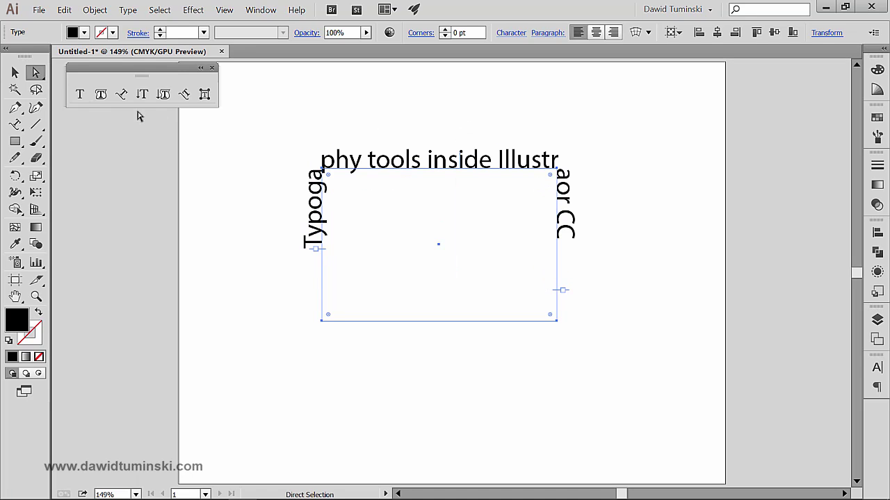
pyautogui.click(14, 72)
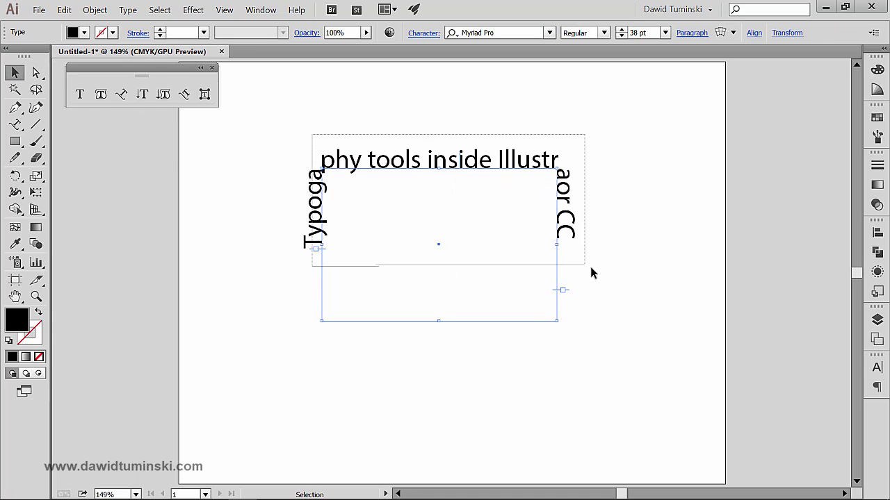
# Step: Delete the rectangle text and draw an unfilled, black-stroked wave curve with the Pen tool
pyautogui.press('Delete')
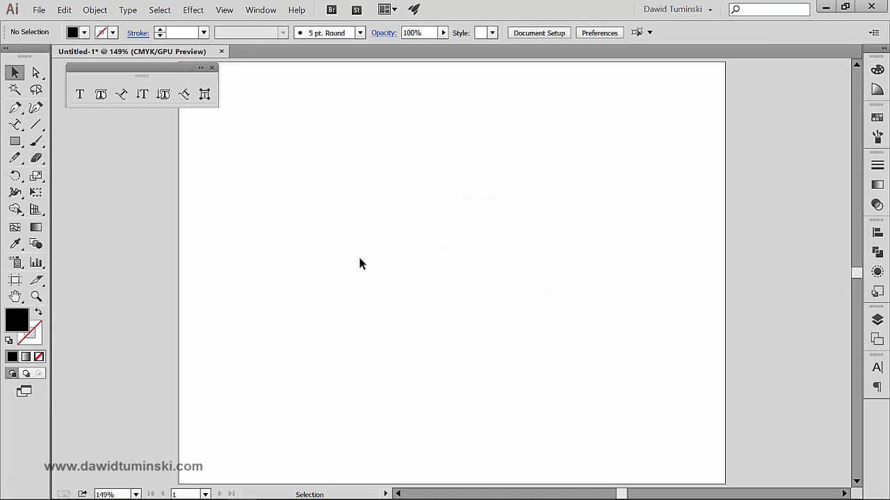
pyautogui.click(15, 107)
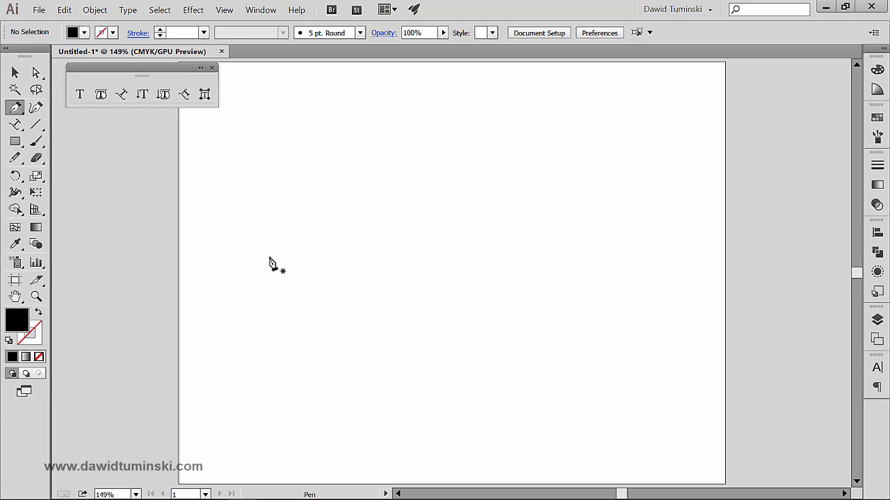
pyautogui.moveTo(411, 174); pyautogui.dragTo(464, 180)
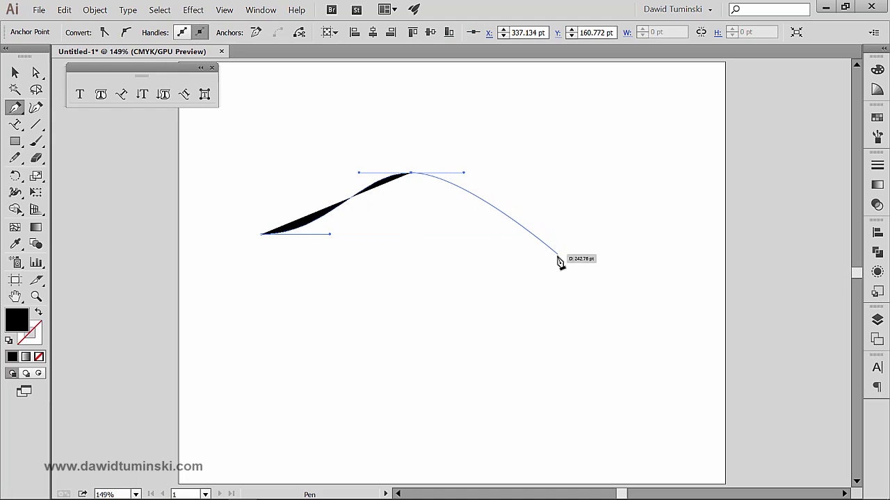
pyautogui.moveTo(557, 257); pyautogui.dragTo(610, 259)
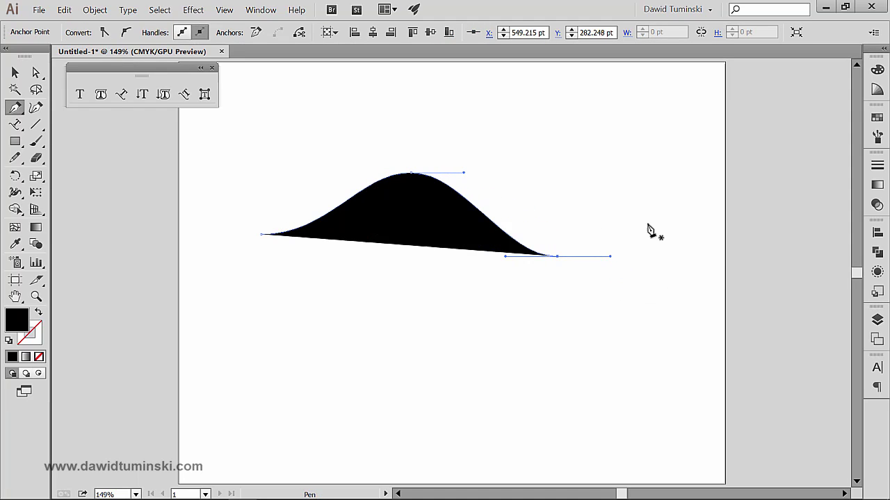
pyautogui.keyDown('ctrl'); pyautogui.click(617, 221); pyautogui.keyUp('ctrl')
pyautogui.keyDown('ctrl'); pyautogui.click(460, 229); pyautogui.keyUp('ctrl')
pyautogui.hotkey('shift', 'x')
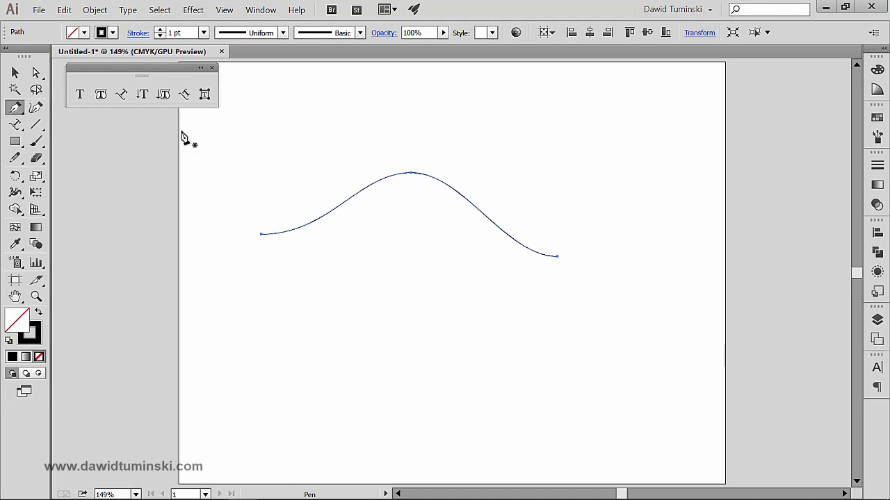
pyautogui.click(122, 96)
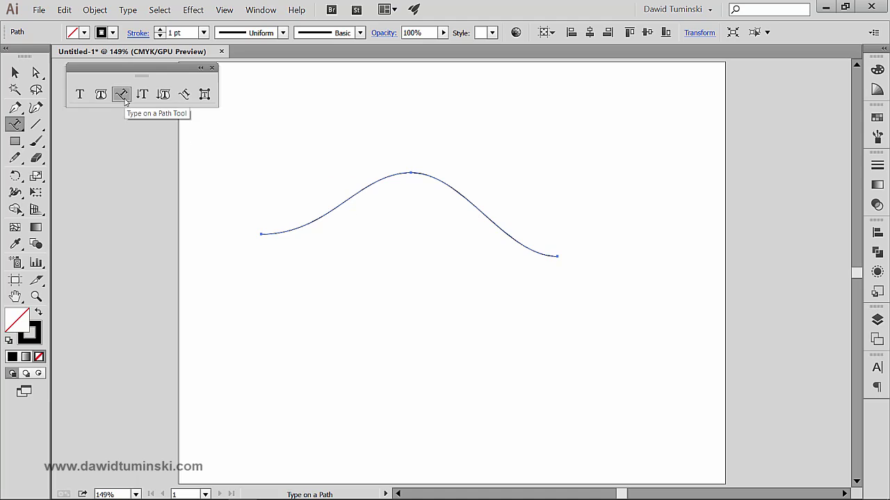
# Step: Type 'Typography tools' along the wave curve starting from its left end
pyautogui.click(276, 231)
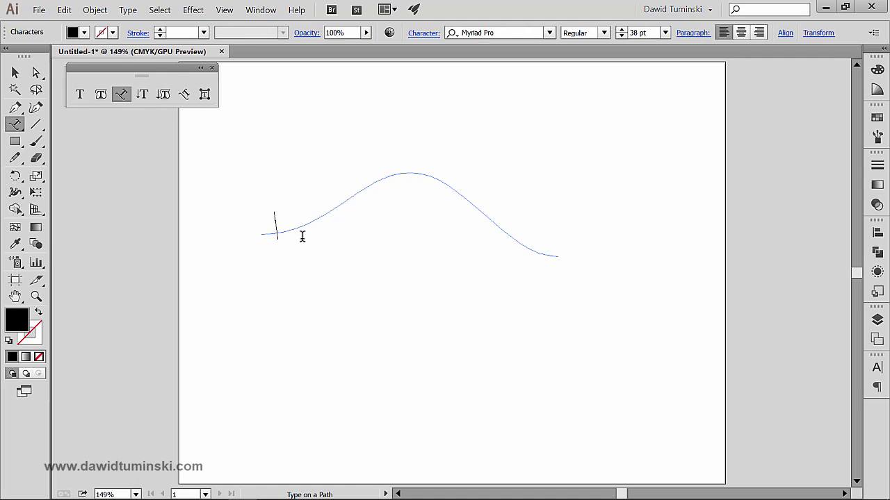
pyautogui.write('Typo')
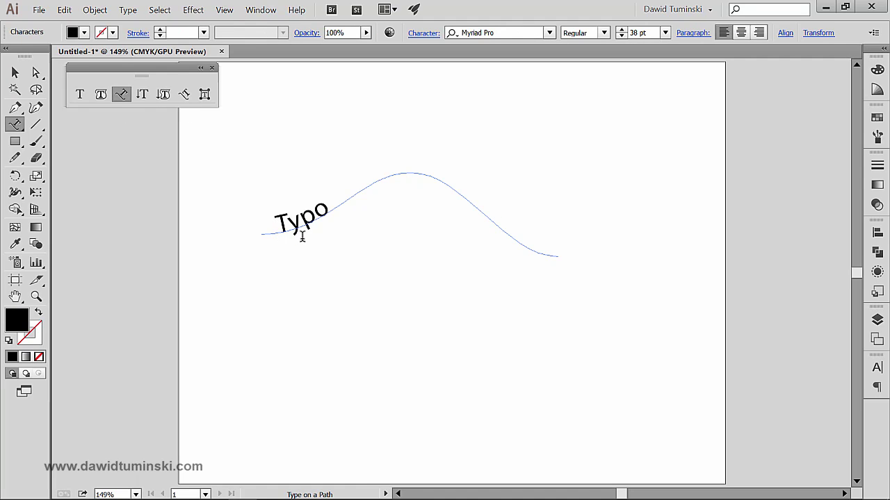
pyautogui.write('graphy to')
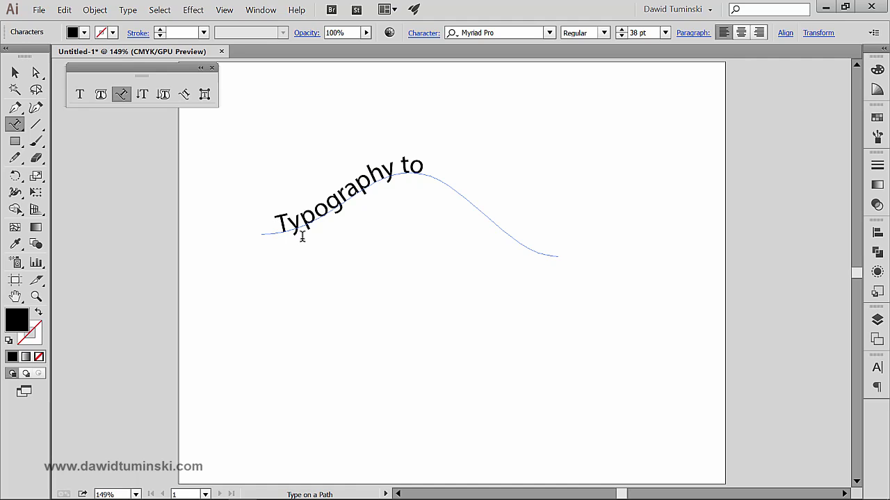
pyautogui.write('ols i')
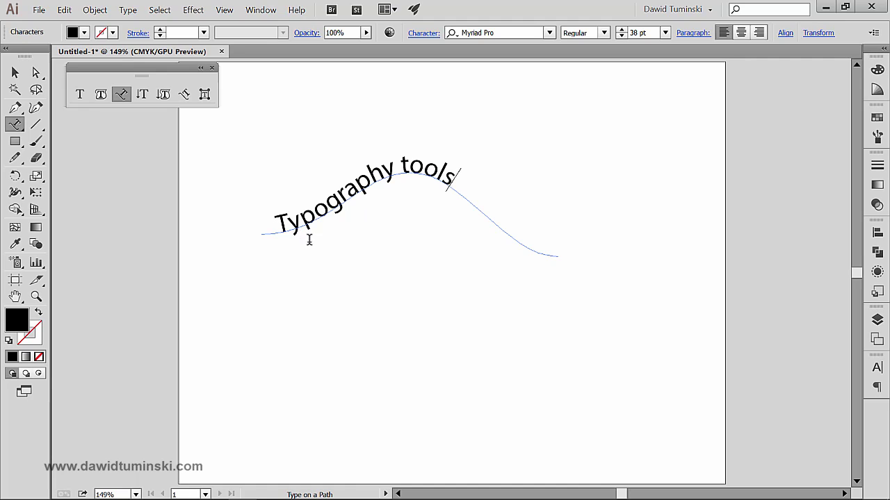
pyautogui.click(36, 72)
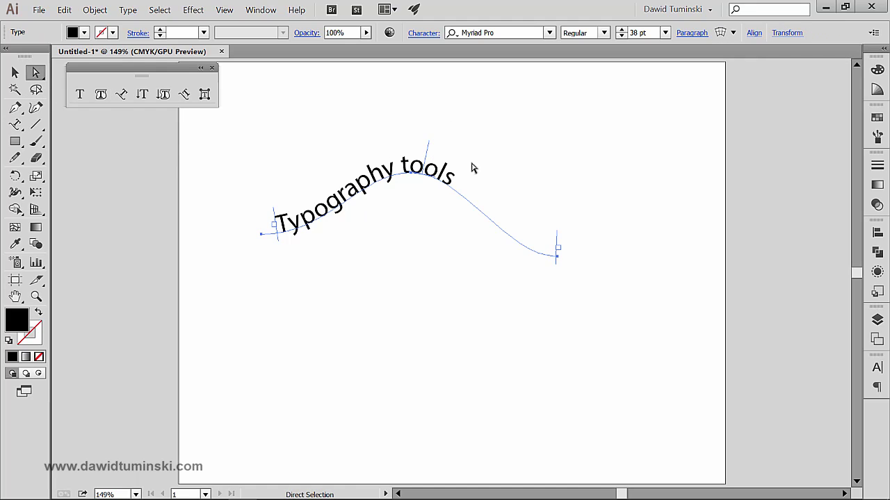
# Step: Adjust the path text brackets so 'Typography tools' flips upright and arches over the curve's crest
pyautogui.moveTo(557, 243); pyautogui.dragTo(457, 185)
pyautogui.moveTo(357, 179); pyautogui.dragTo(401, 200)
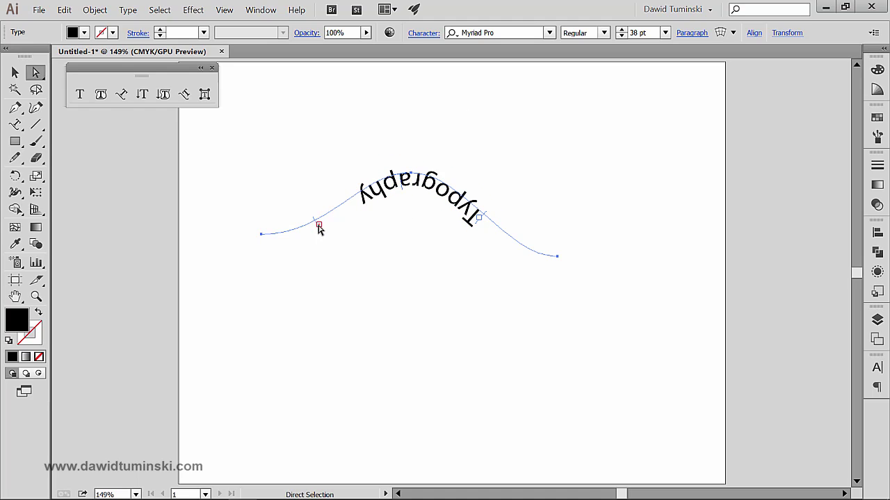
pyautogui.moveTo(317, 227)
pyautogui.mouseDown()
pyautogui.moveTo(295, 234)
pyautogui.moveTo(304, 235)
pyautogui.mouseUp()
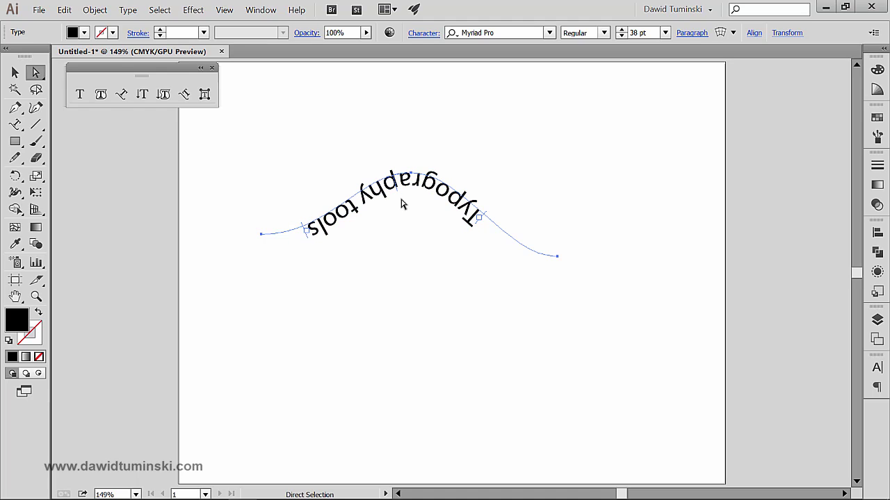
pyautogui.moveTo(399, 195); pyautogui.dragTo(430, 158)
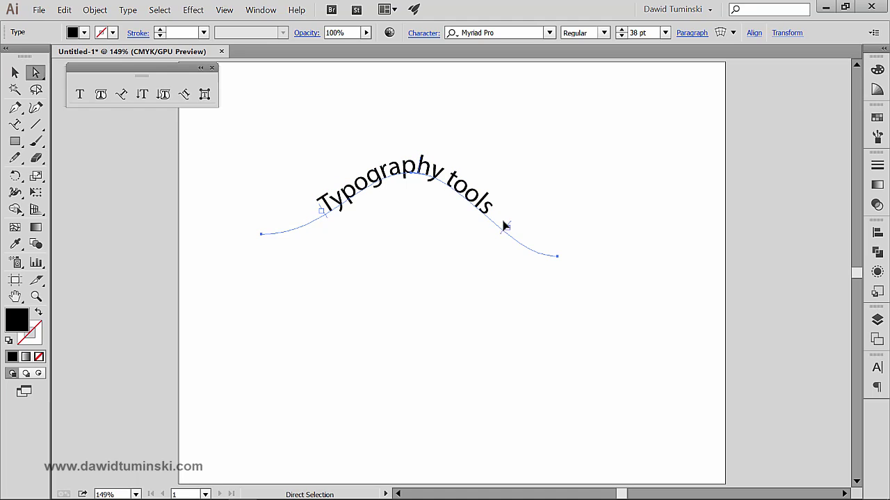
pyautogui.moveTo(505, 225); pyautogui.dragTo(497, 221)
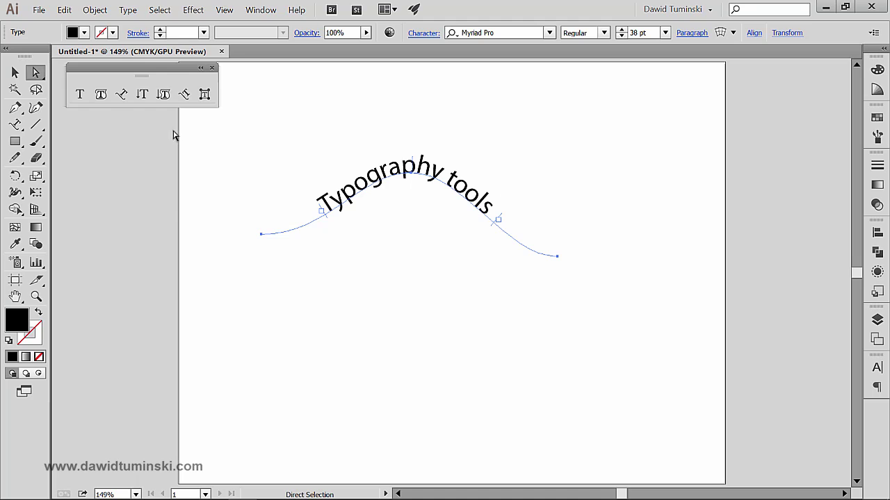
# Step: Open the Type on a Path Options dialog and turn on Preview
pyautogui.click(122, 96)
pyautogui.doubleClick(124, 99)
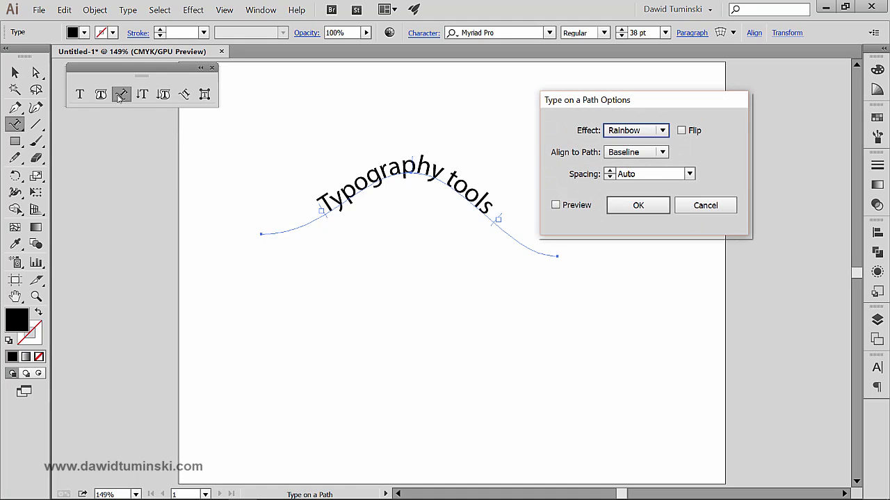
pyautogui.moveTo(629, 103); pyautogui.dragTo(642, 82)
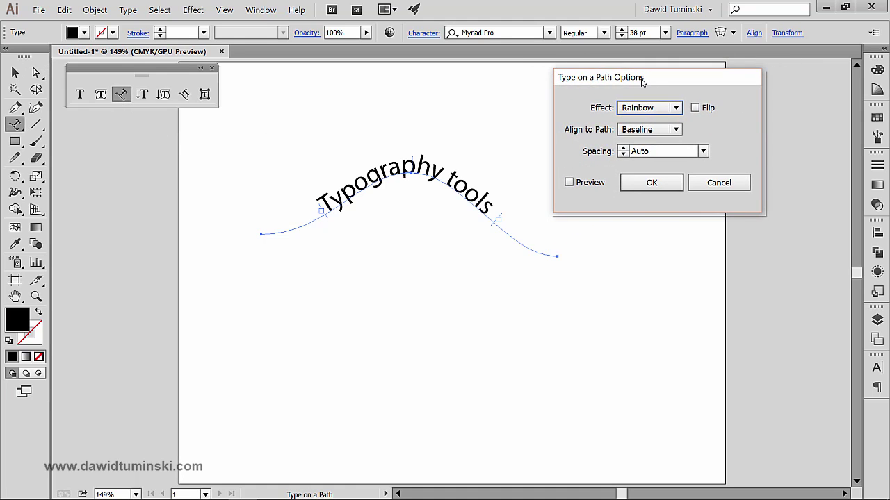
pyautogui.click(569, 183)
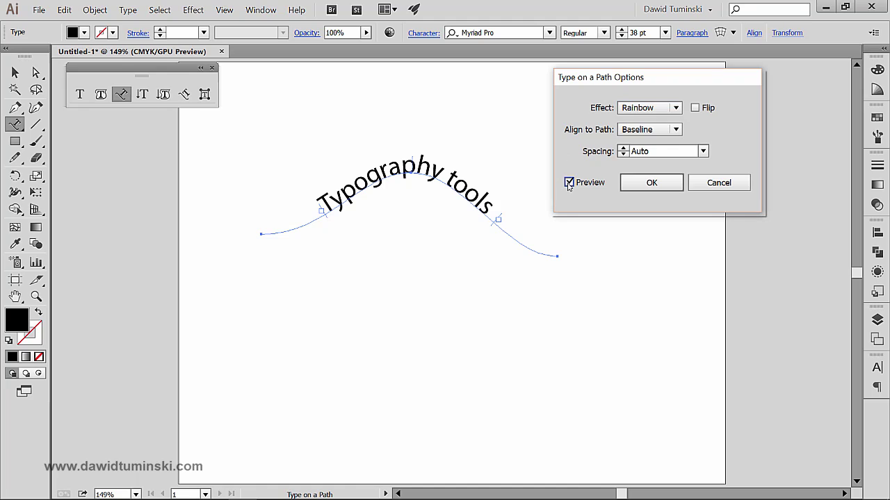
# Step: Compare the Skew, 3D Ribbon, Stair Step and Gravity effects and Flip, then return to Rainbow
pyautogui.click(670, 109)
pyautogui.click(661, 139)
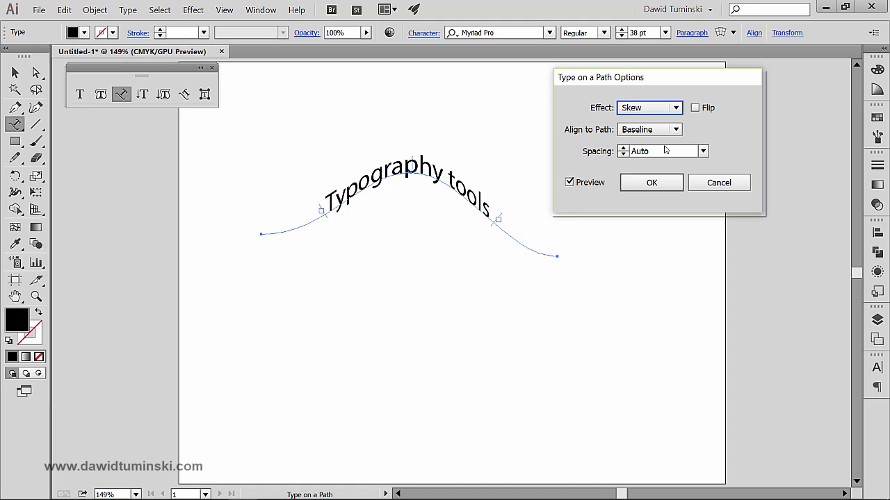
pyautogui.click(675, 108)
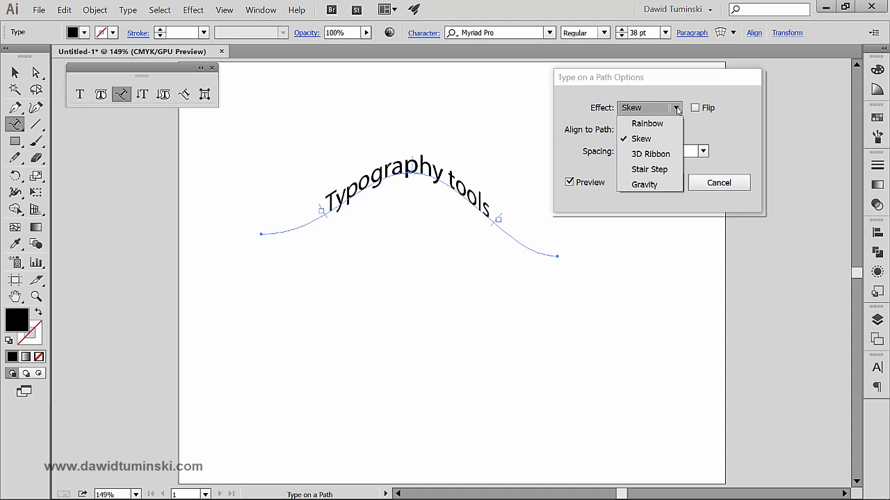
pyautogui.click(652, 153)
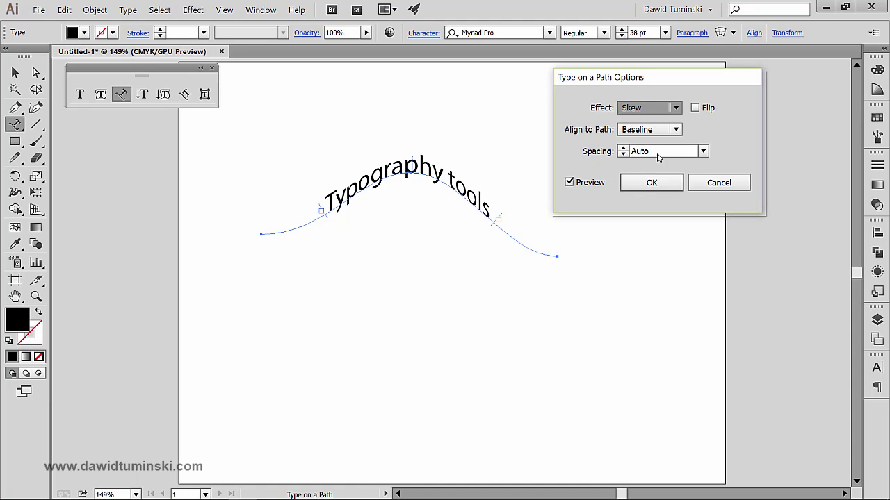
pyautogui.click(667, 108)
pyautogui.click(650, 167)
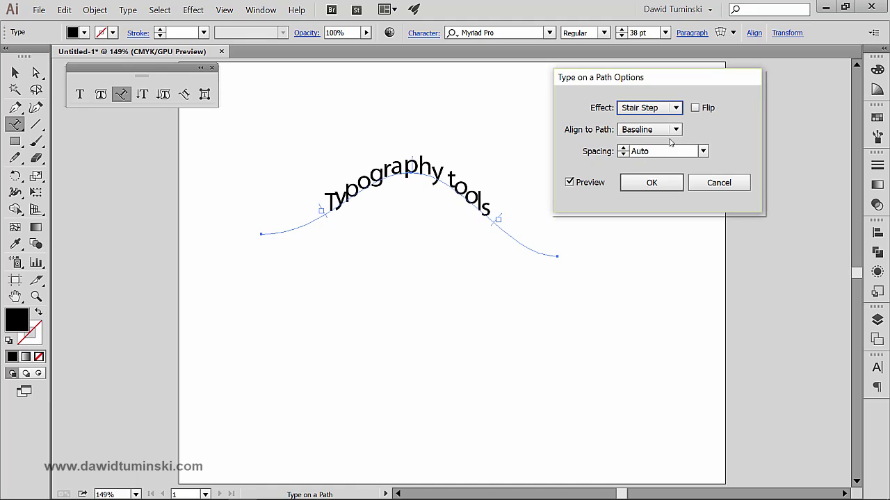
pyautogui.click(667, 108)
pyautogui.click(652, 182)
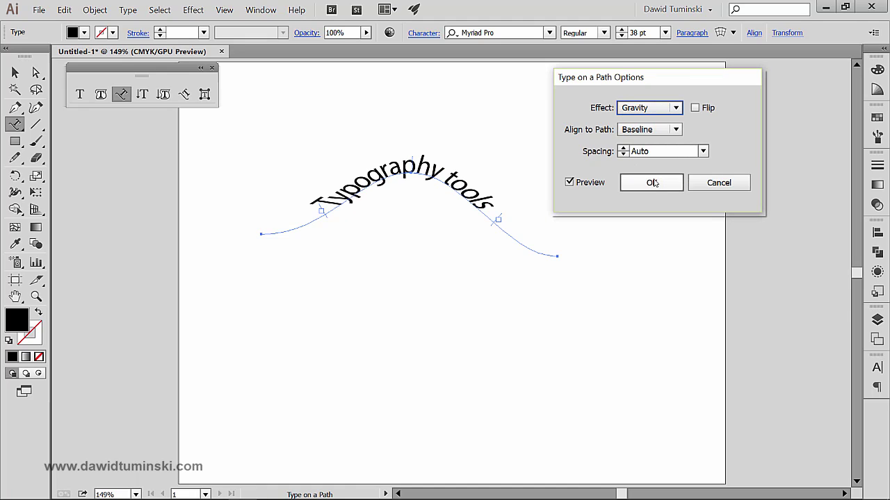
pyautogui.click(695, 108)
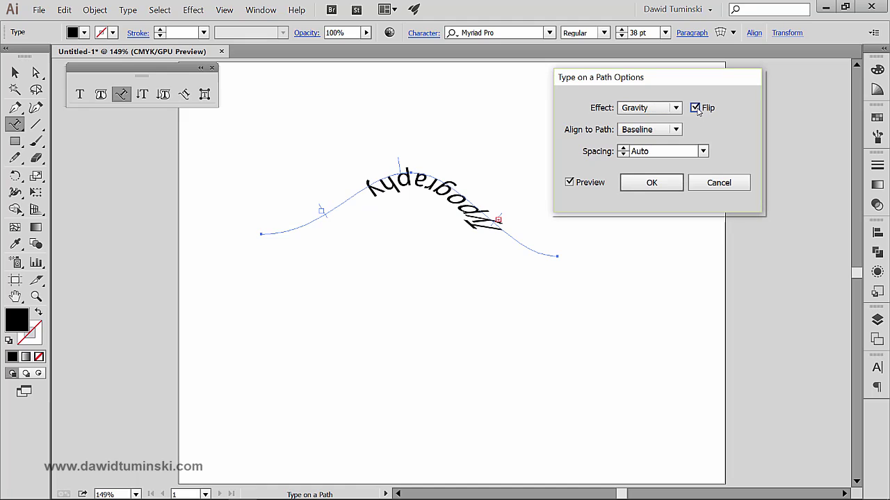
pyautogui.click(675, 107)
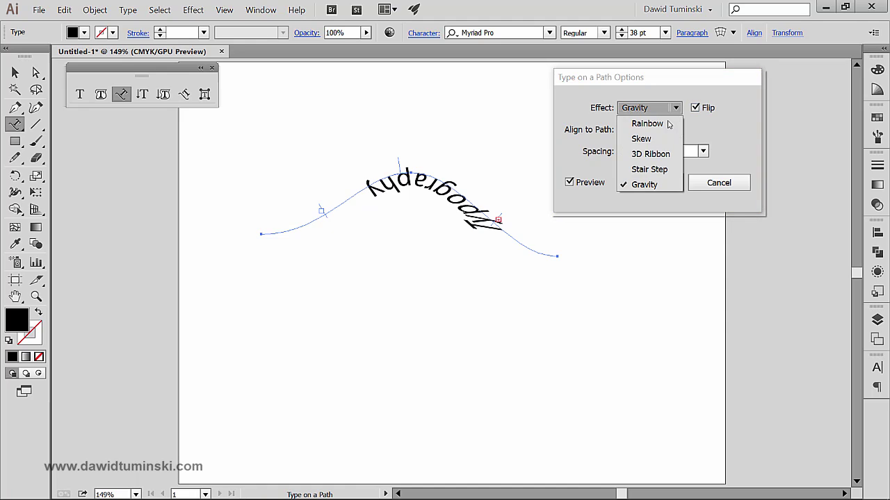
pyautogui.click(643, 121)
pyautogui.click(694, 108)
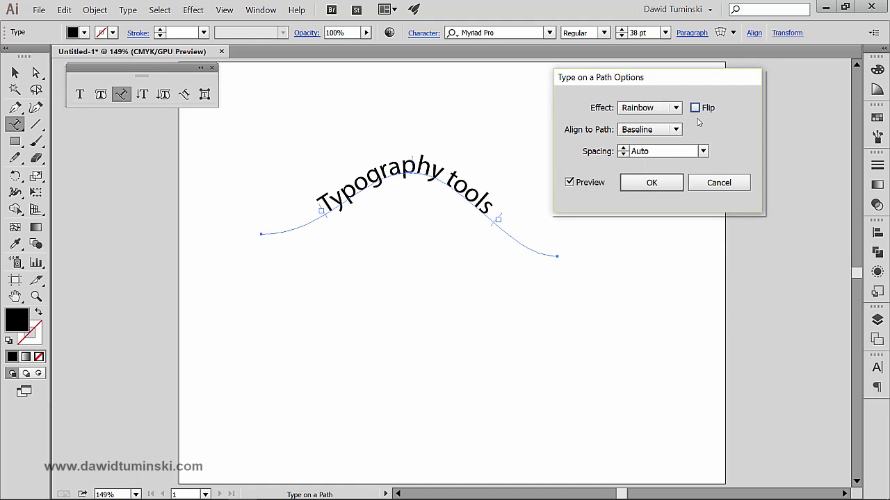
pyautogui.click(675, 129)
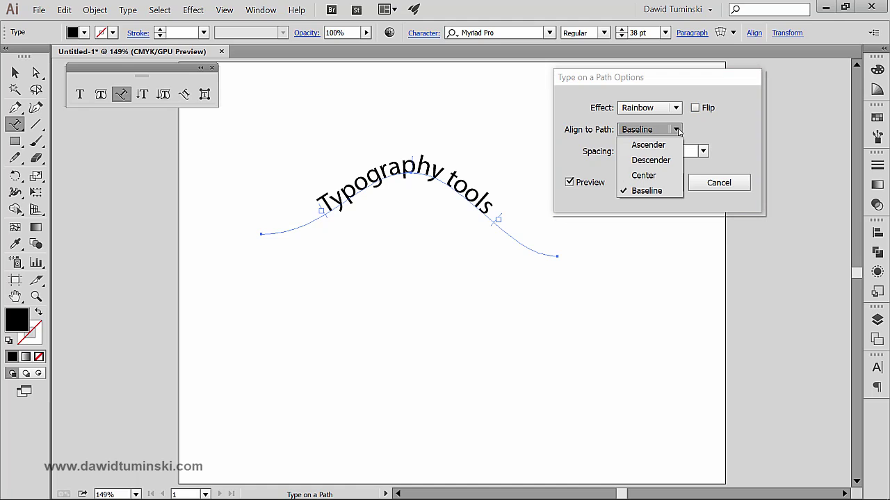
pyautogui.click(664, 145)
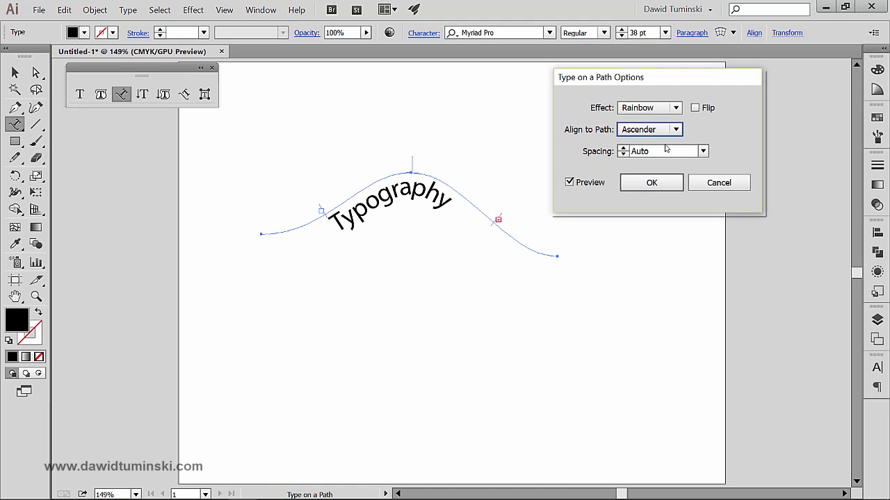
pyautogui.click(674, 129)
pyautogui.click(664, 155)
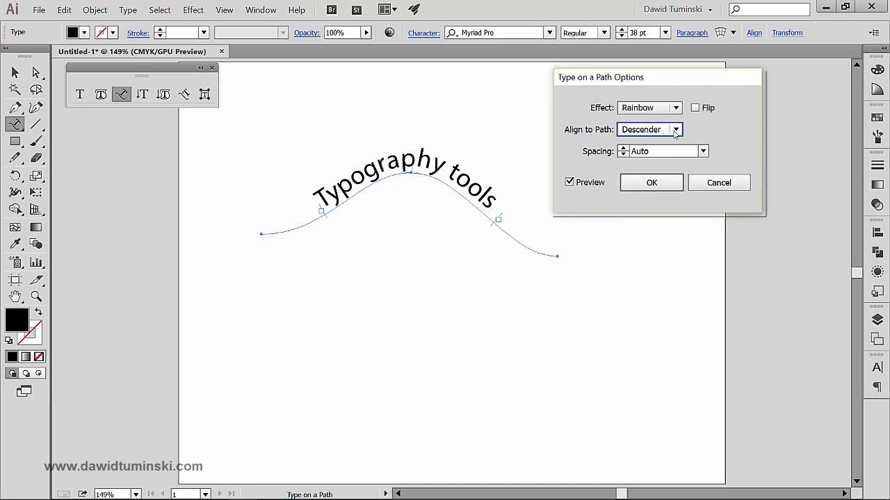
pyautogui.click(675, 130)
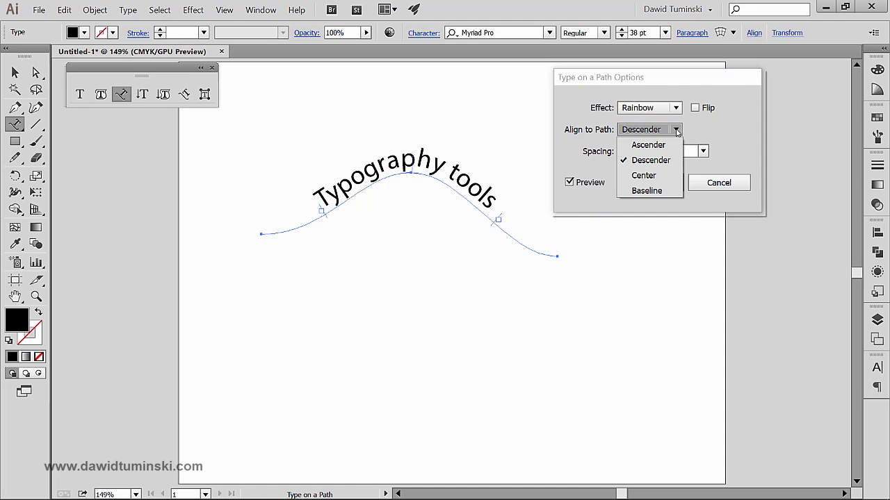
pyautogui.click(657, 175)
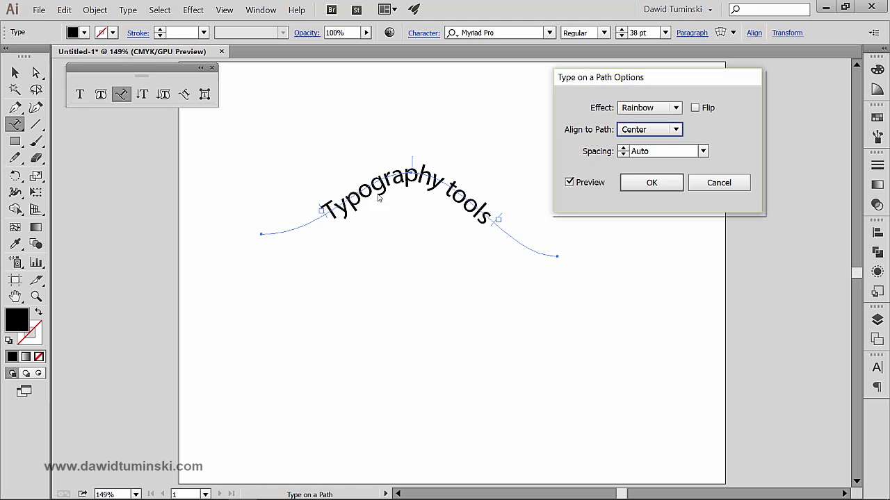
pyautogui.click(666, 128)
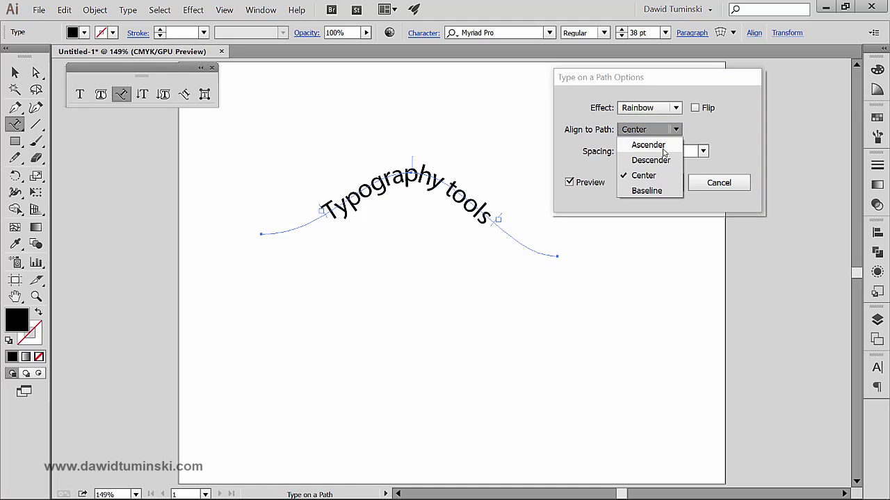
pyautogui.click(651, 191)
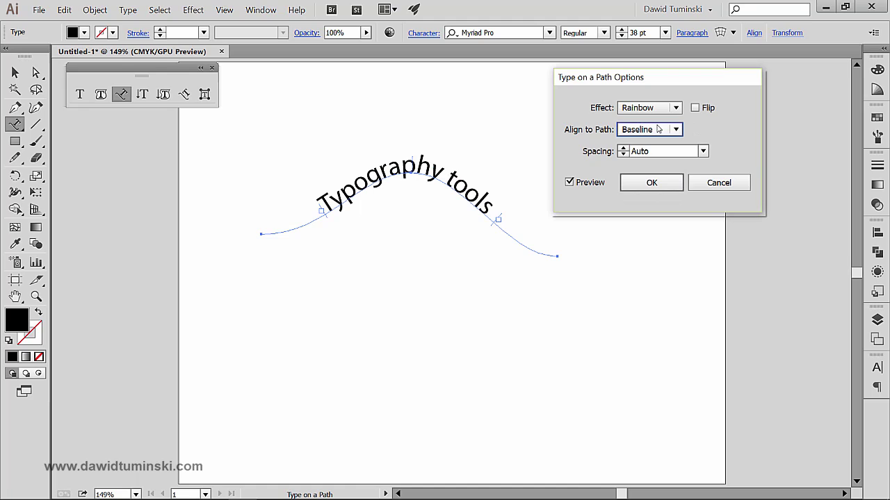
# Step: Try a Spacing of -36 pt, then change it to 5 pt
pyautogui.press('Tab')
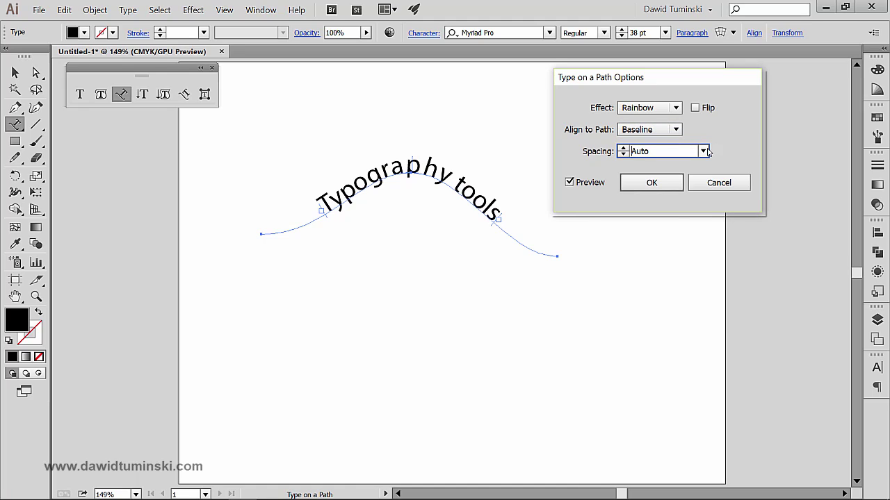
pyautogui.click(703, 152)
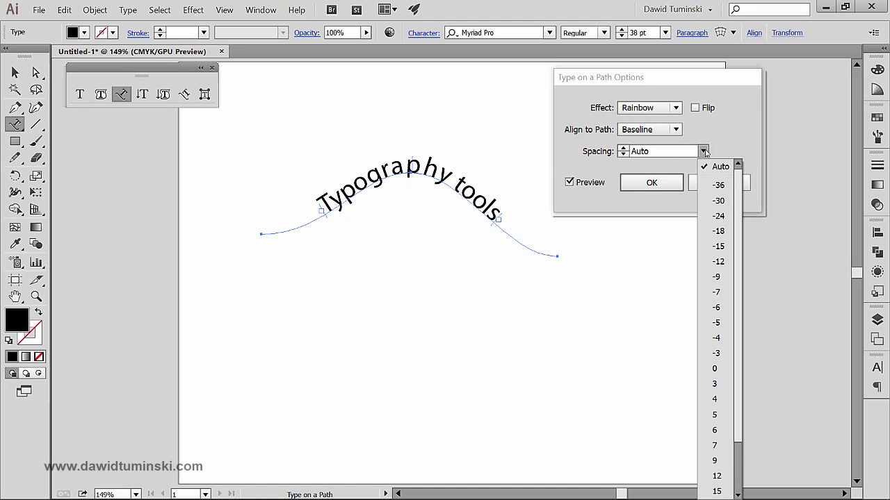
pyautogui.click(716, 186)
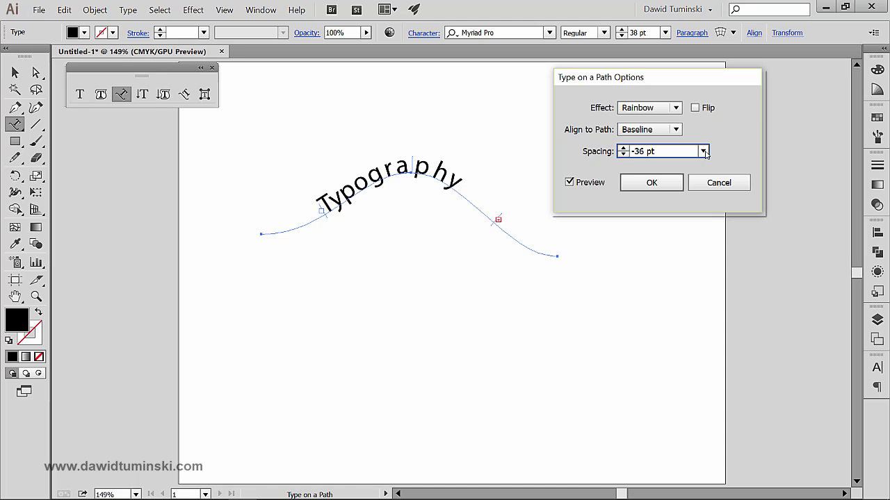
pyautogui.click(703, 151)
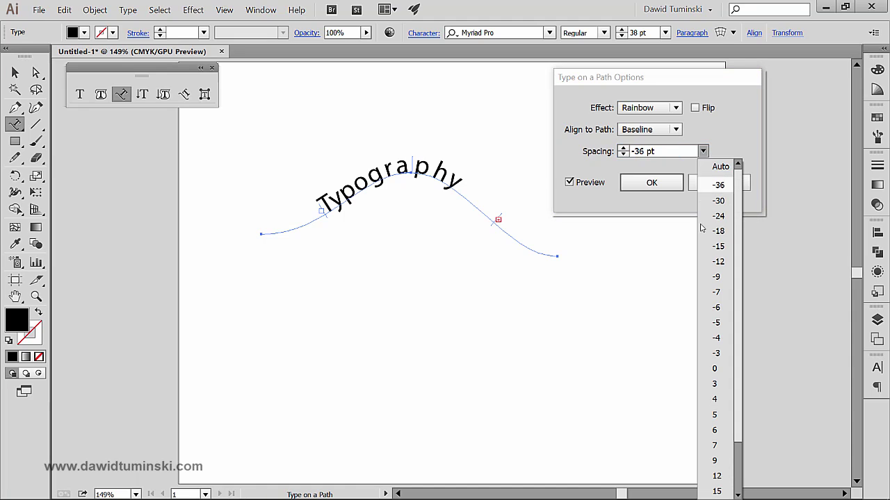
pyautogui.click(720, 417)
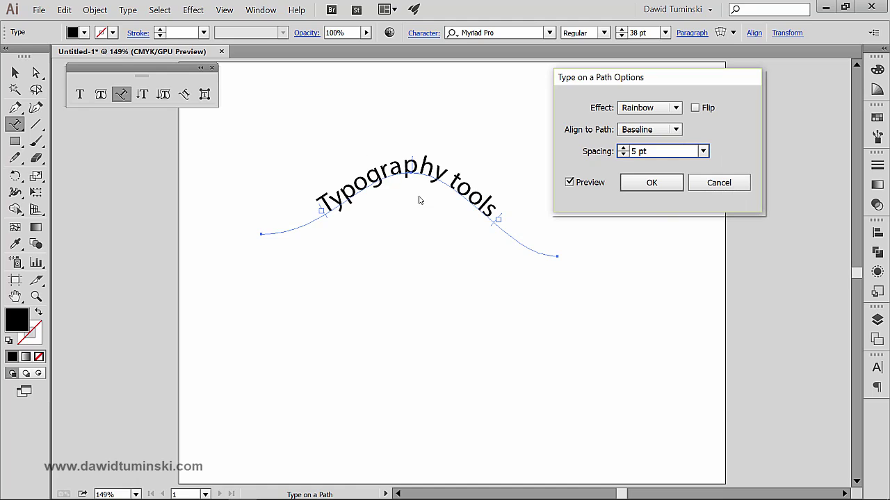
pyautogui.click(728, 188)
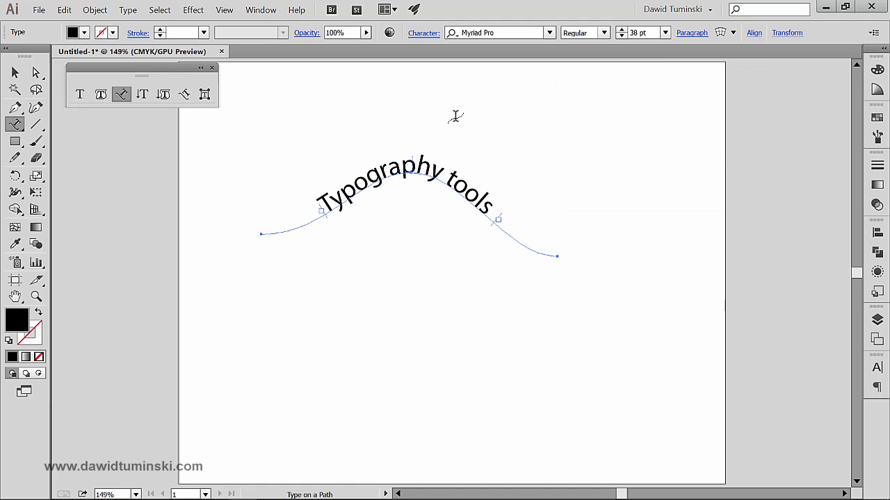
pyautogui.press('v')
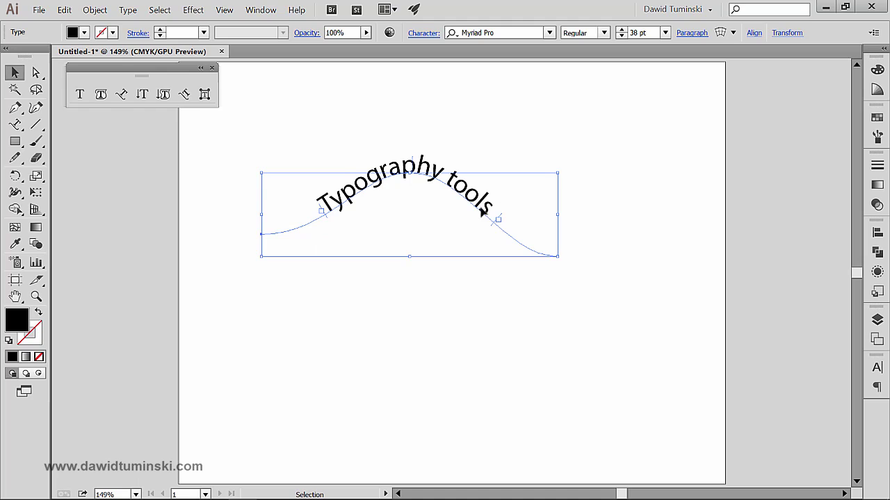
pyautogui.click(37, 73)
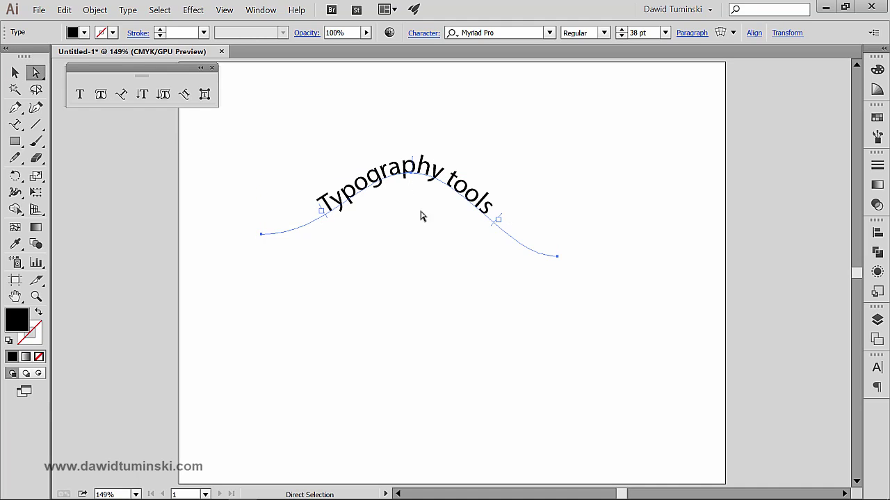
pyautogui.doubleClick(121, 95)
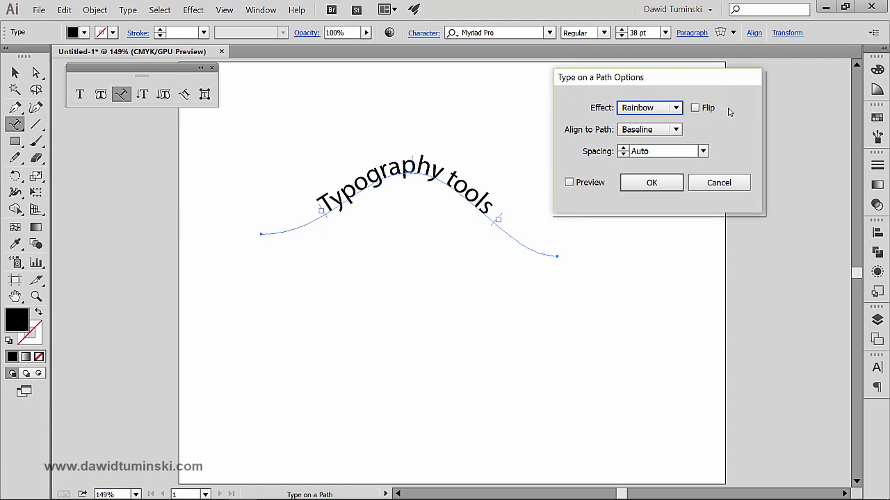
pyautogui.moveTo(717, 85); pyautogui.dragTo(704, 84)
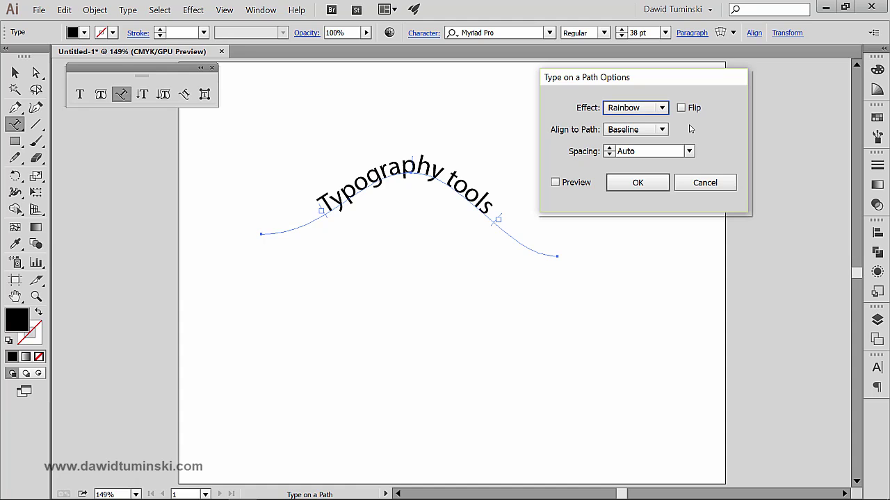
pyautogui.click(704, 182)
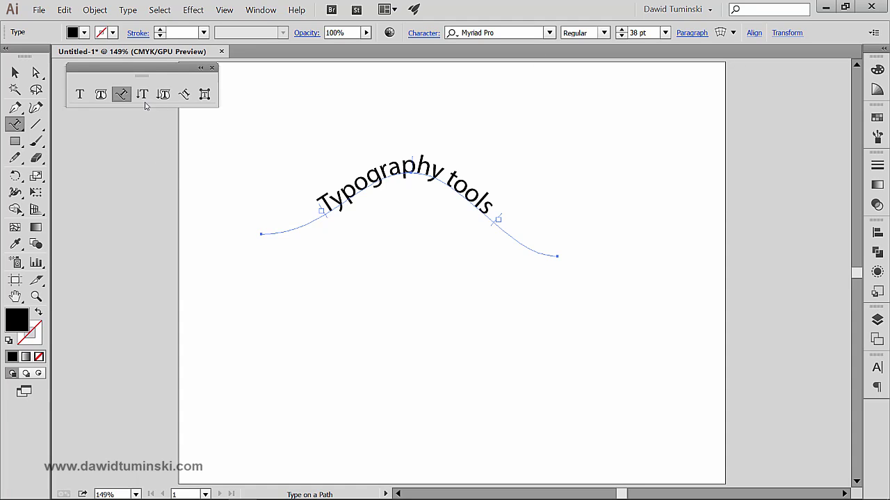